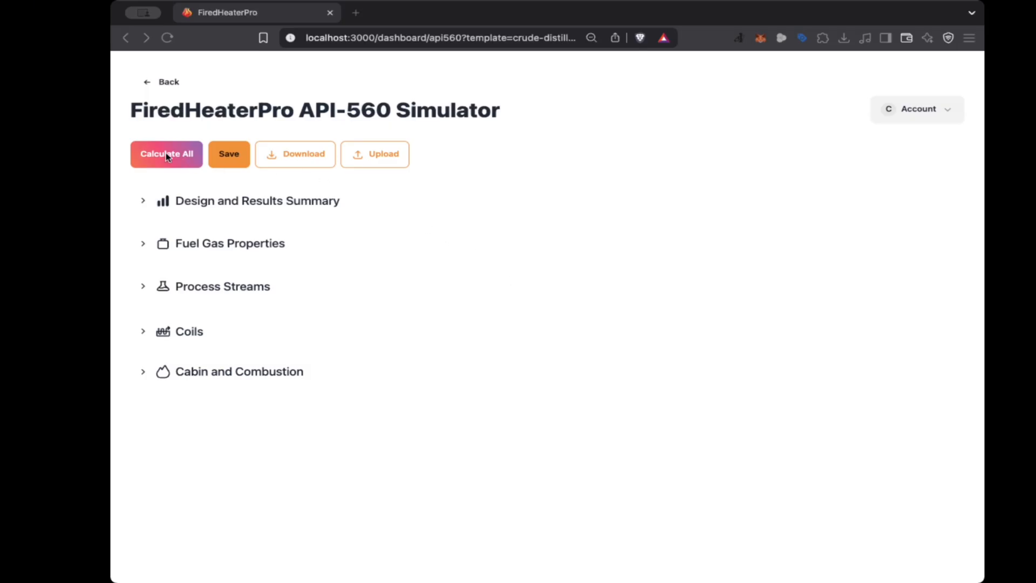
Expand the Fuel Gas Properties section and examine its air property and fuel composition inputs
{"action": "left_click", "coordinate": [168, 113]}
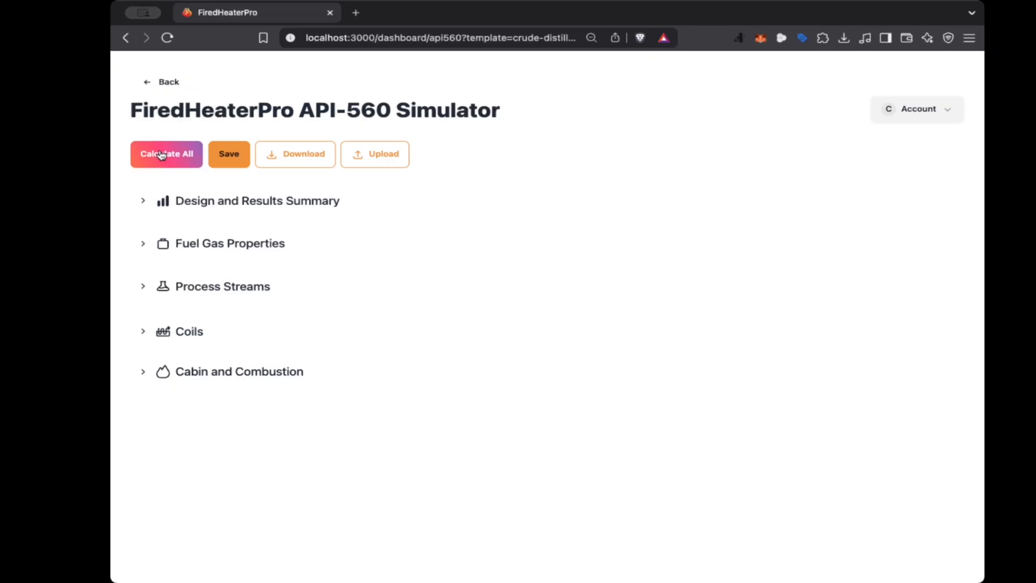
{"action": "left_click", "coordinate": [187, 245]}
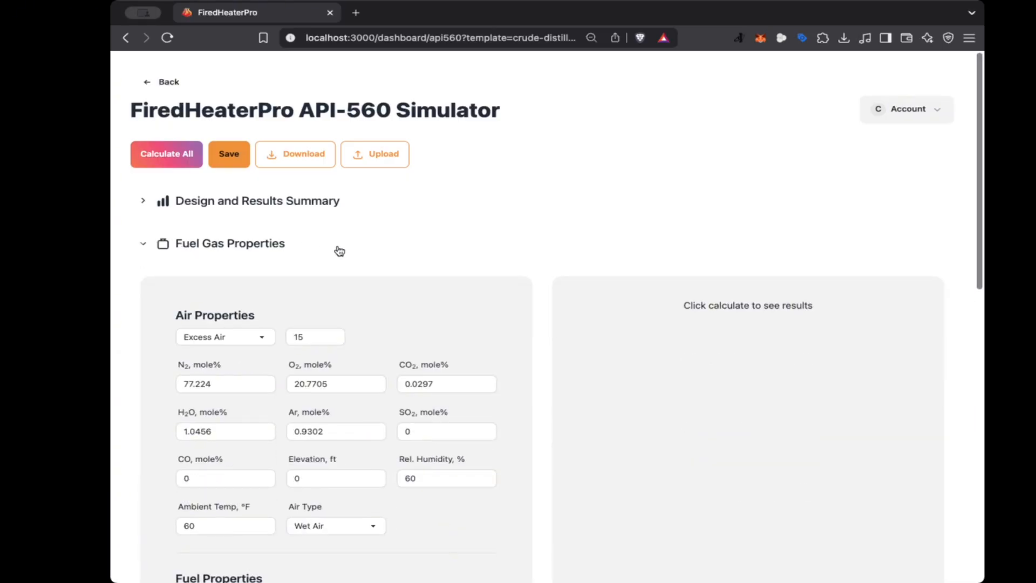
{"action": "scroll", "coordinate": [340, 250], "scroll_direction": "down", "scroll_amount": 3}
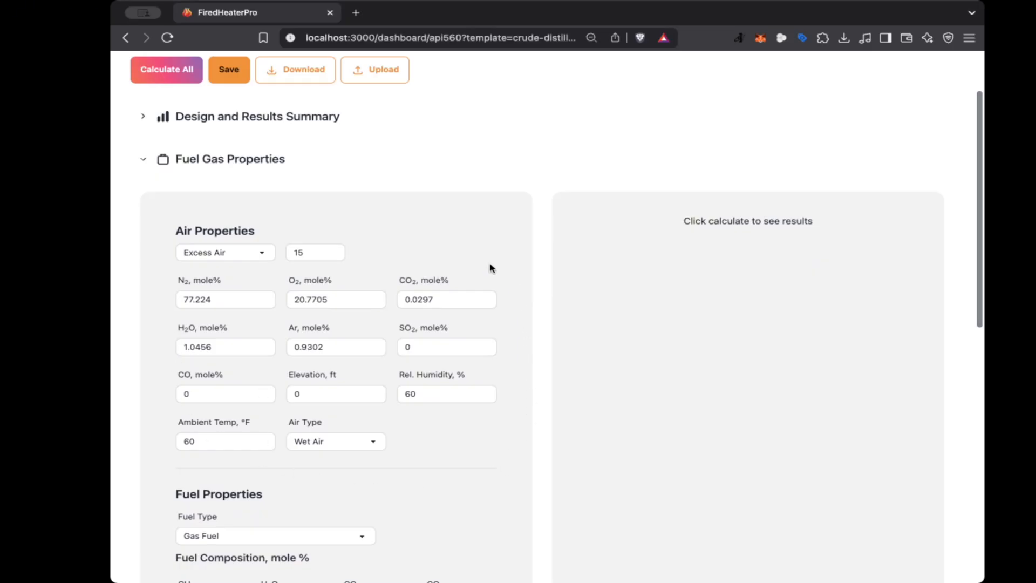
{"action": "scroll", "coordinate": [490, 268], "scroll_direction": "down", "scroll_amount": 3}
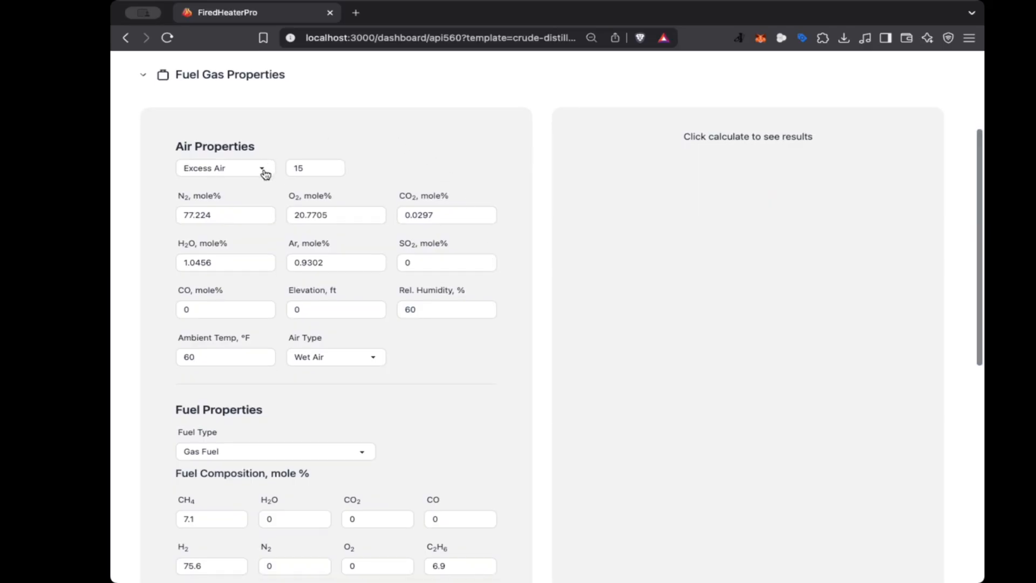
{"action": "left_click", "coordinate": [309, 164]}
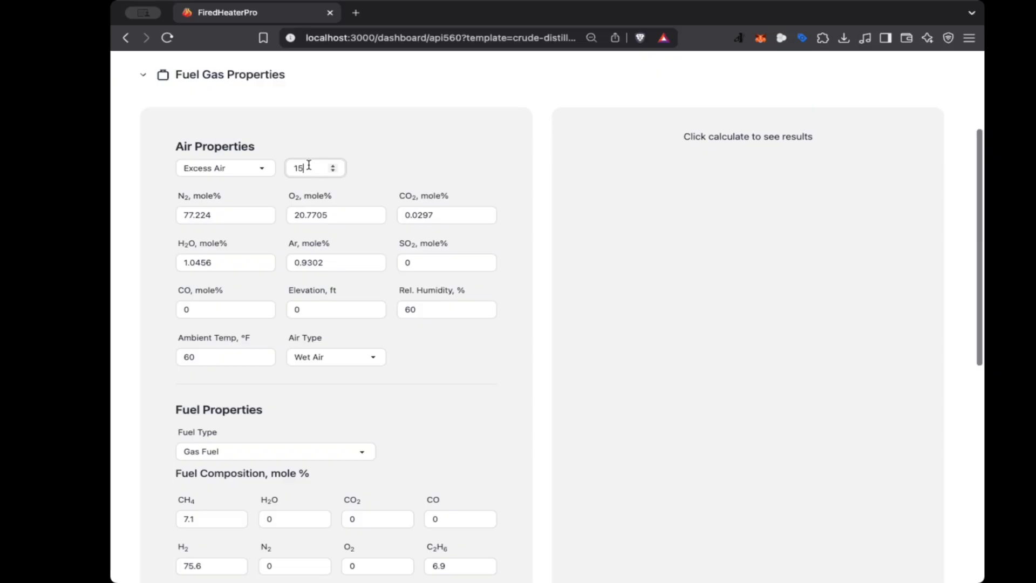
{"action": "left_click", "coordinate": [384, 161]}
{"action": "scroll", "coordinate": [489, 438], "scroll_direction": "down", "scroll_amount": 1}
{"action": "scroll", "coordinate": [490, 439], "scroll_direction": "down", "scroll_amount": 5}
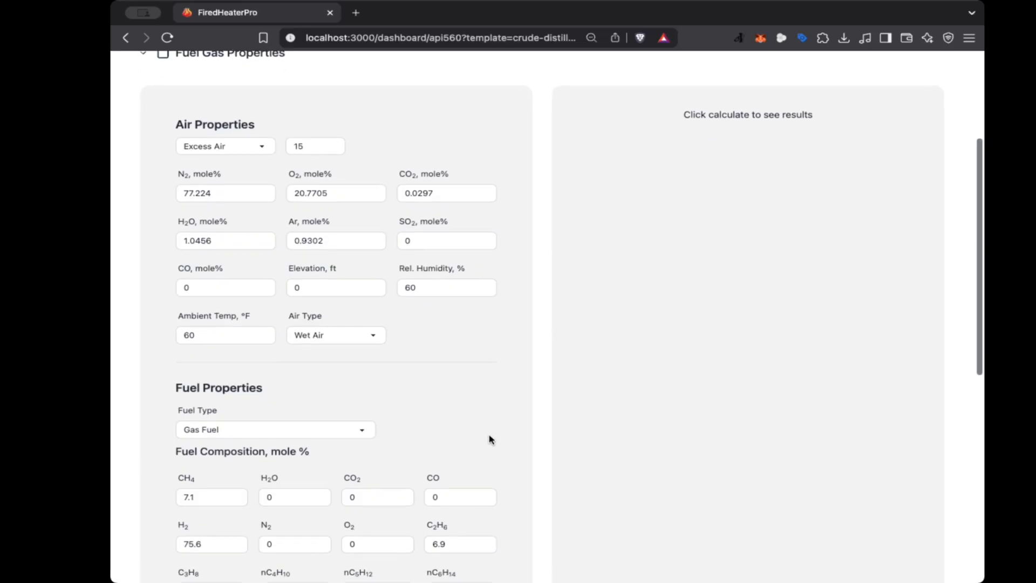
{"action": "scroll", "coordinate": [489, 438], "scroll_direction": "down", "scroll_amount": 1}
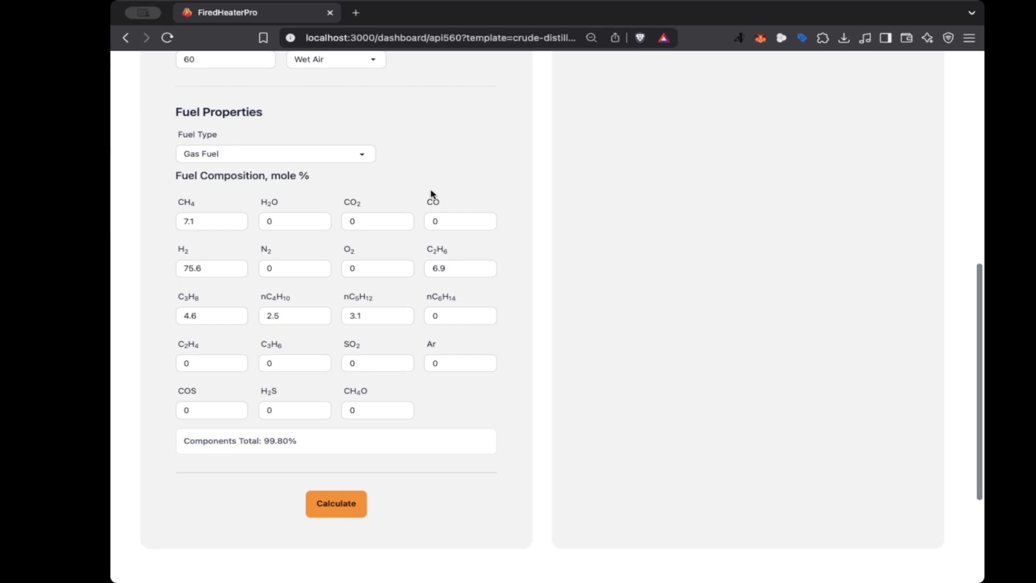
Switch the fuel type to Liquid Fuel to view its inputs, restore Gas Fuel, and check the components total
{"action": "left_click", "coordinate": [328, 167]}
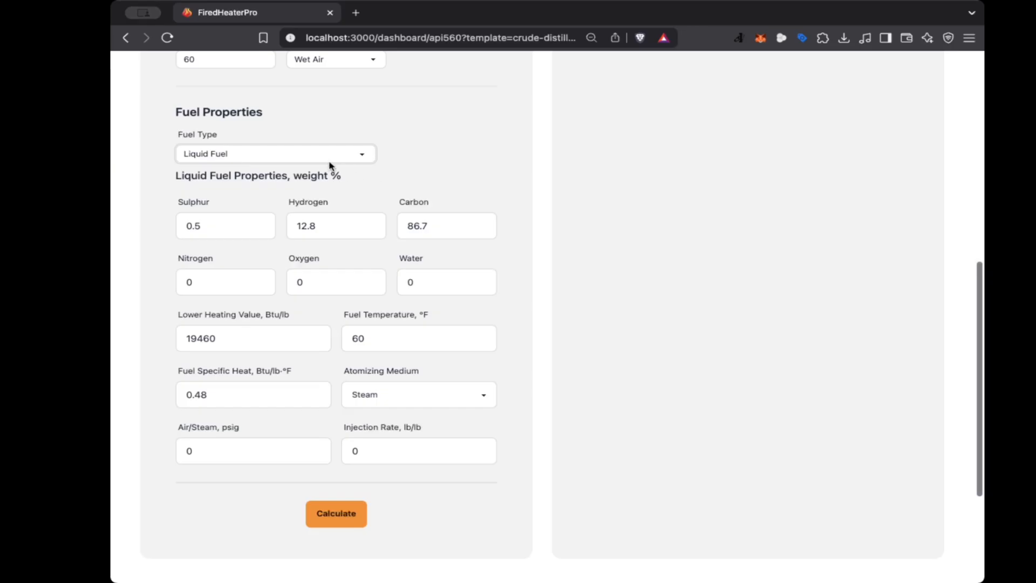
{"action": "left_click", "coordinate": [241, 147]}
{"action": "left_click", "coordinate": [235, 141]}
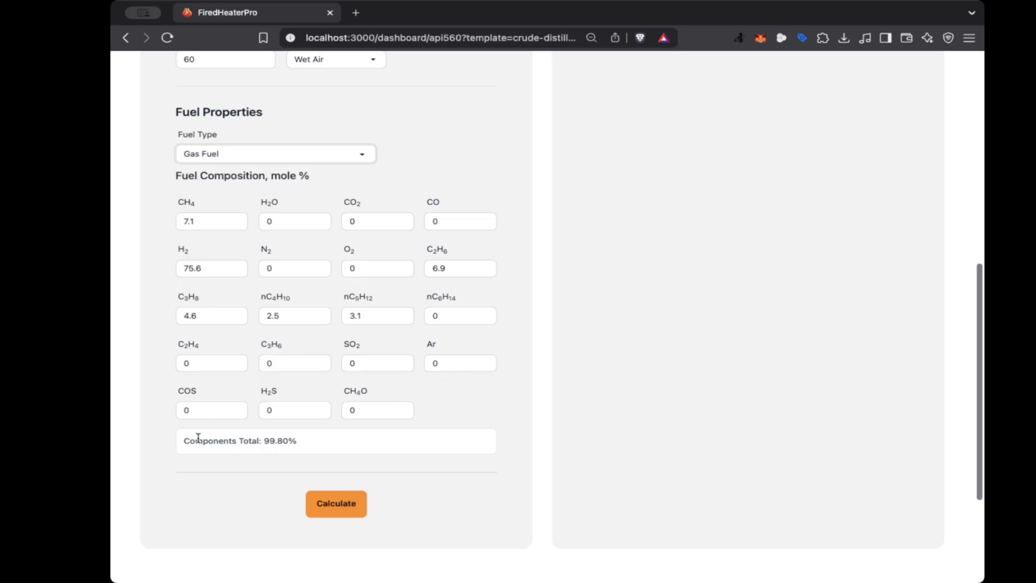
{"action": "left_click_drag", "start_coordinate": [185, 441], "coordinate": [300, 442]}
{"action": "left_click", "coordinate": [301, 443]}
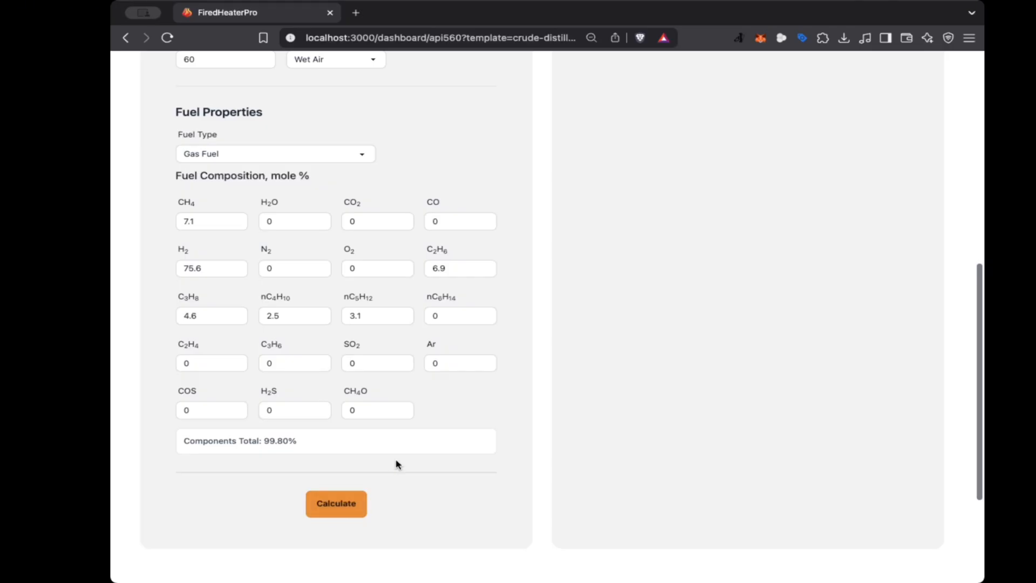
Set the C2H6, nC5H12, nC4H10, C3H8, H2 and CH4 fractions in the fuel composition to 0
{"action": "left_click_drag", "start_coordinate": [453, 269], "coordinate": [424, 271]}
{"action": "type", "text": "0"}
{"action": "left_click_drag", "start_coordinate": [364, 318], "coordinate": [185, 316]}
{"action": "type", "text": "000"}
{"action": "left_click_drag", "start_coordinate": [206, 270], "coordinate": [167, 270]}
{"action": "type", "text": "0"}
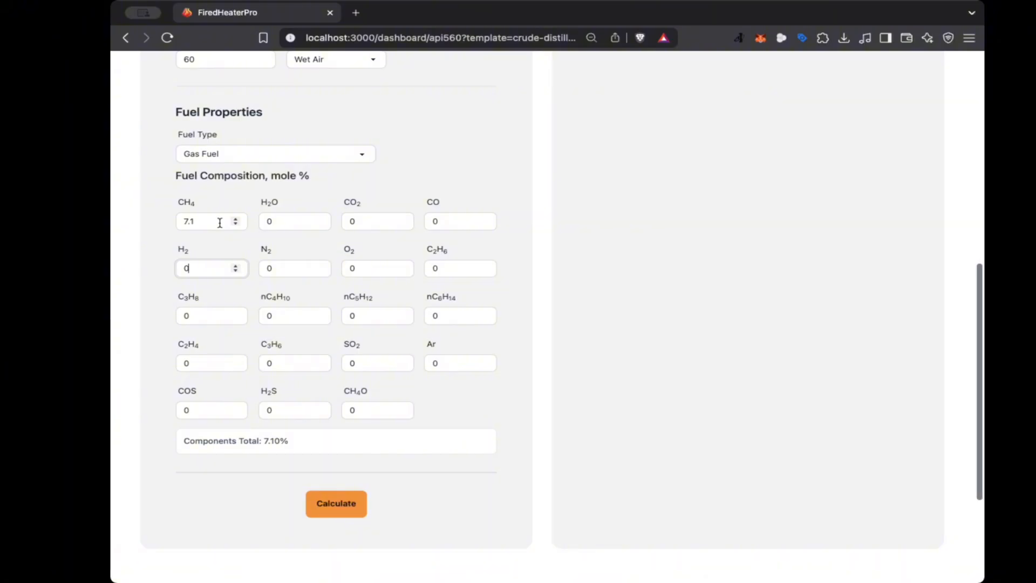
{"action": "left_click_drag", "start_coordinate": [220, 223], "coordinate": [162, 225]}
{"action": "type", "text": "0"}
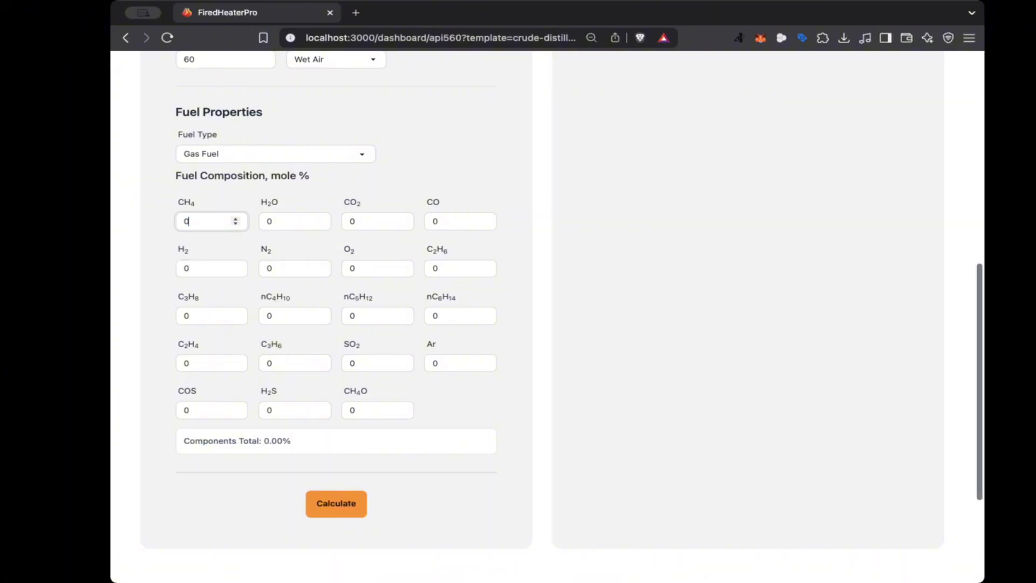
{"action": "type", "text": "1"}
Set CH4 and H2 to 1 each in the fuel composition and calculate the fuel gas results
{"action": "left_click", "coordinate": [234, 271]}
{"action": "left_click_drag", "start_coordinate": [219, 271], "coordinate": [147, 269]}
{"action": "type", "text": "1"}
{"action": "left_click", "coordinate": [148, 276]}
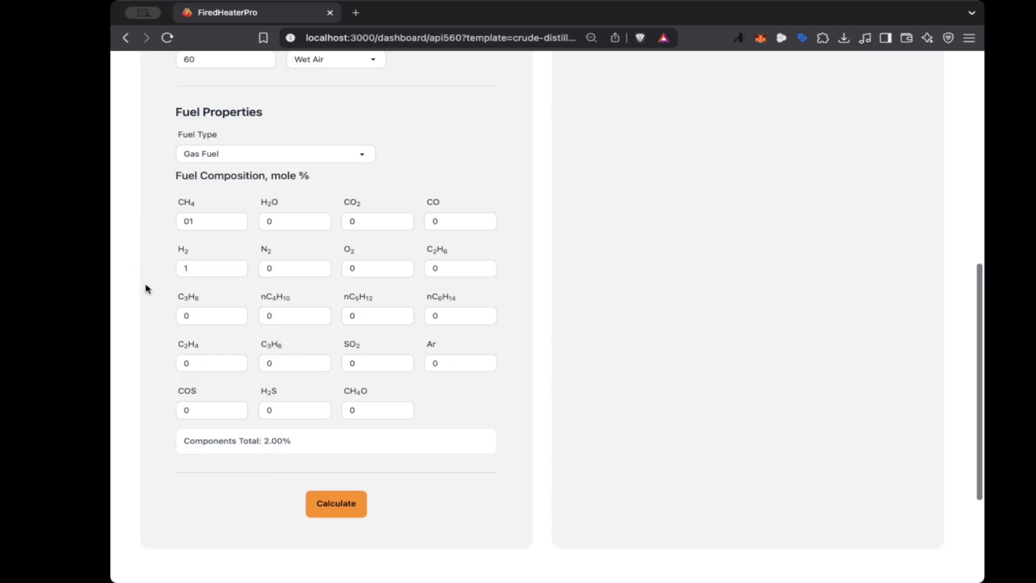
{"action": "left_click", "coordinate": [350, 514]}
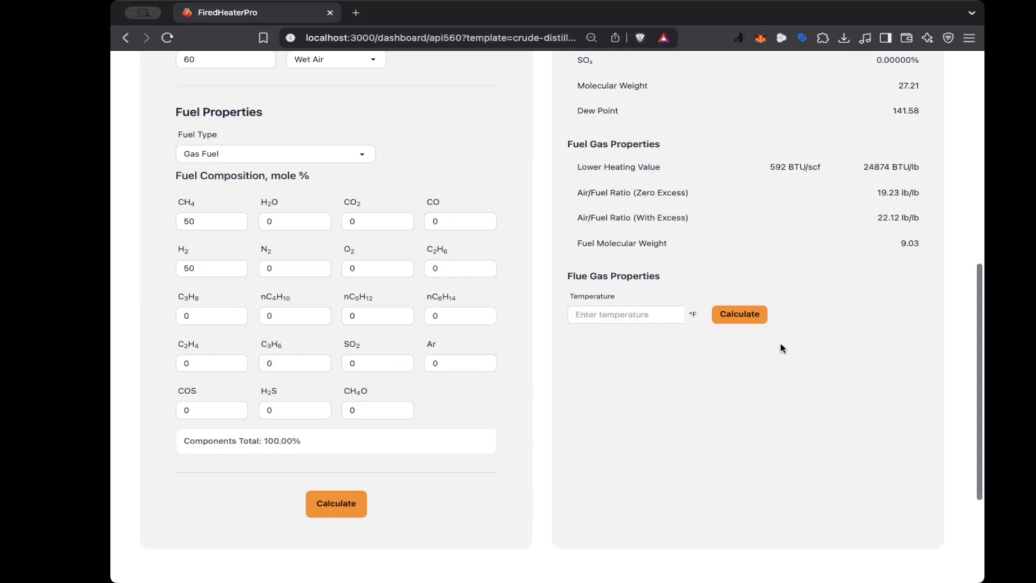
Review the combustion results and calculate the flue gas properties at a temperature of 350 °F
{"action": "scroll", "coordinate": [783, 348], "scroll_direction": "up", "scroll_amount": 3}
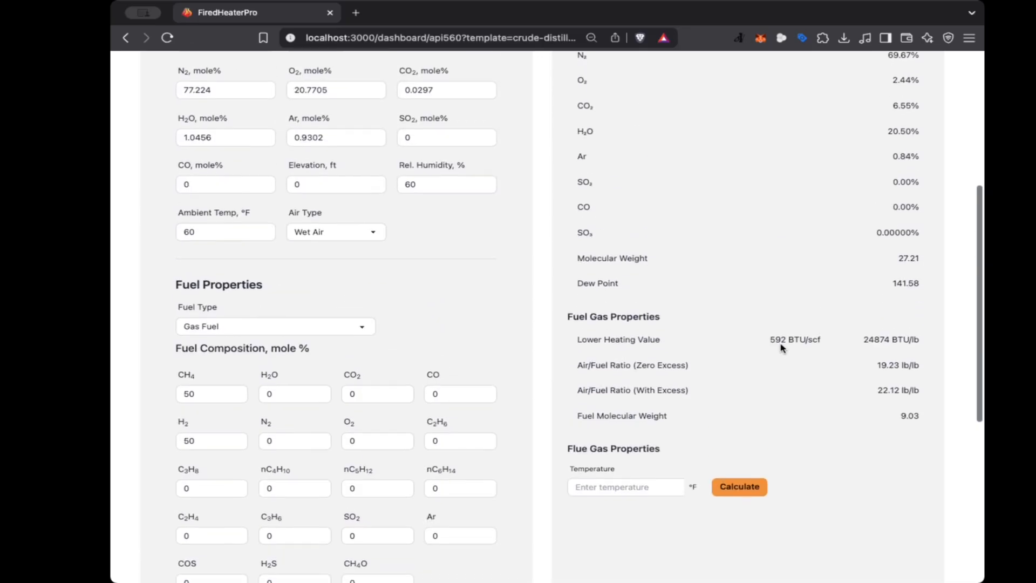
{"action": "scroll", "coordinate": [782, 348], "scroll_direction": "up", "scroll_amount": 2}
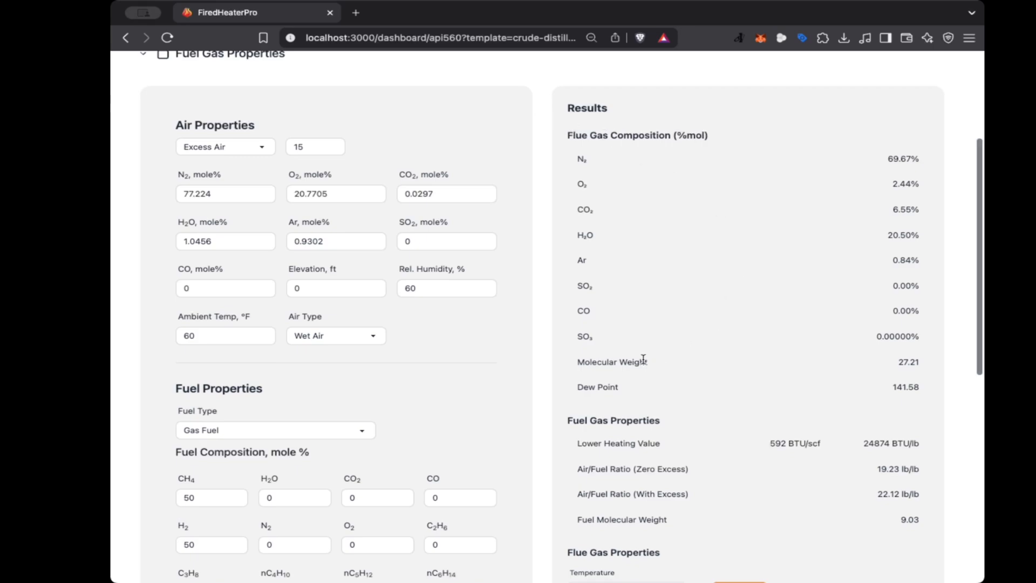
{"action": "scroll", "coordinate": [576, 129], "scroll_direction": "down", "scroll_amount": 5}
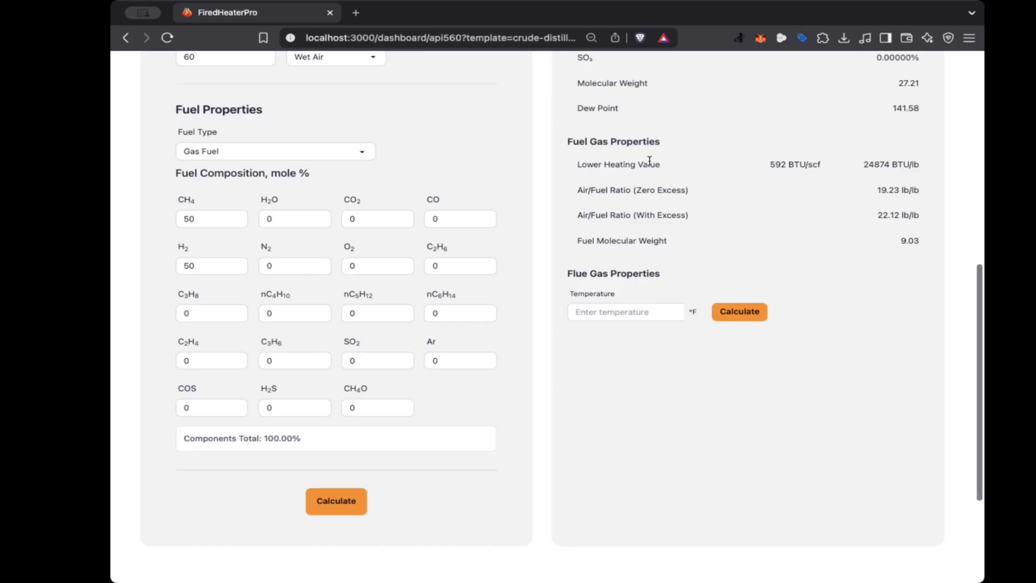
{"action": "left_click", "coordinate": [606, 312]}
{"action": "type", "text": "350"}
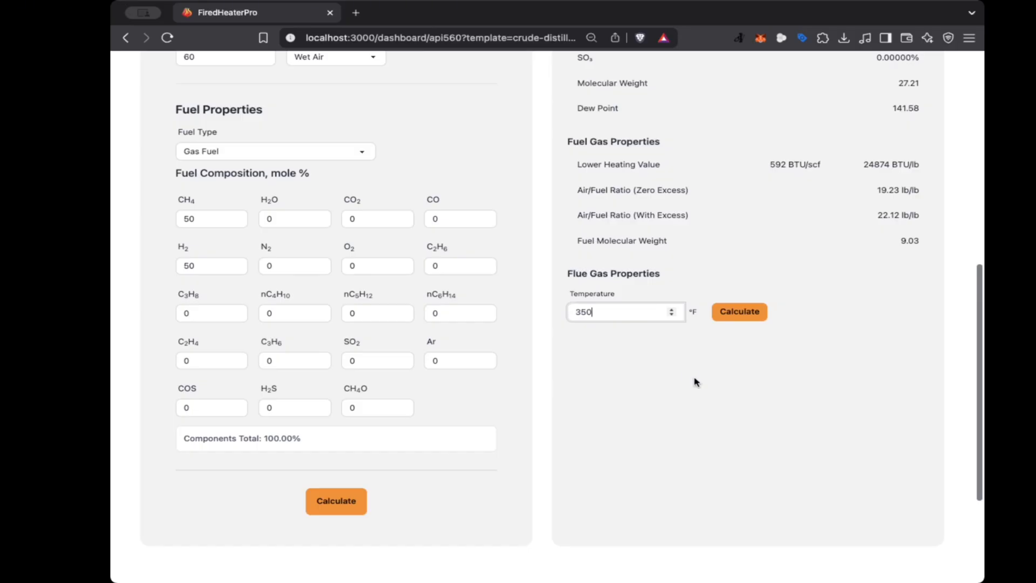
{"action": "left_click", "coordinate": [739, 312]}
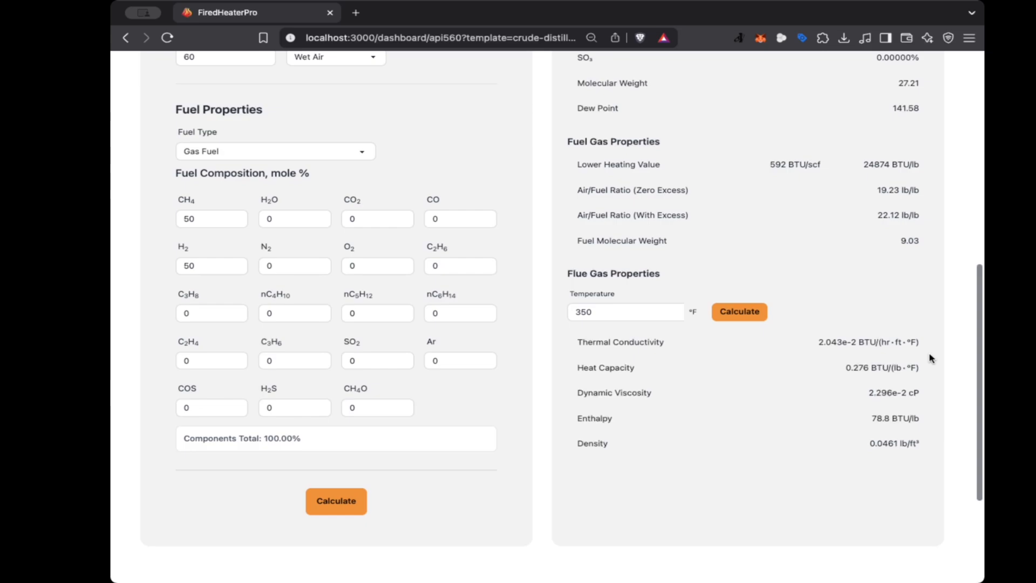
Set H2S to 0.001 mole % in the fuel composition and recalculate the fuel gas results
{"action": "scroll", "coordinate": [828, 416], "scroll_direction": "up", "scroll_amount": 5}
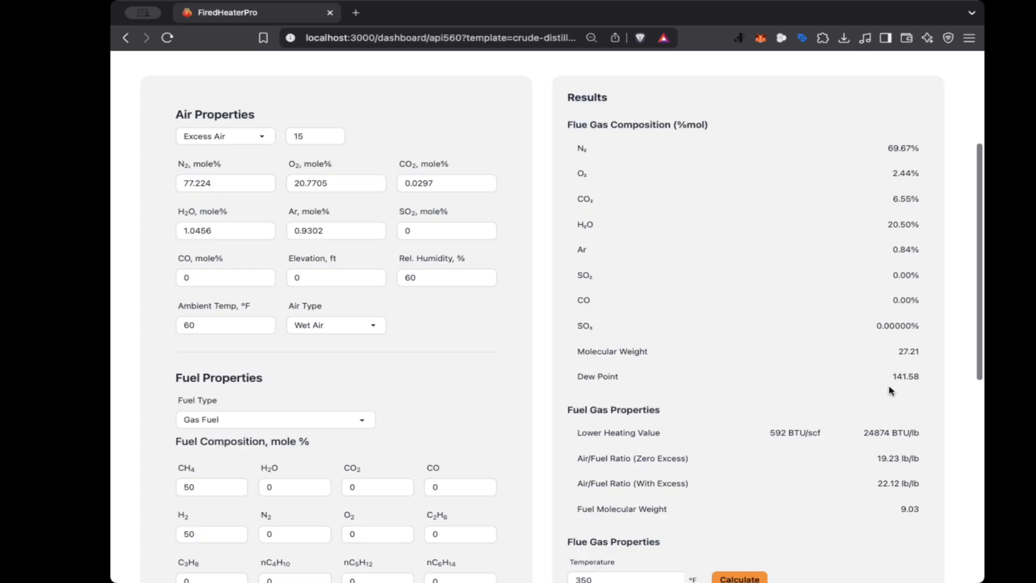
{"action": "scroll", "coordinate": [891, 390], "scroll_direction": "down", "scroll_amount": 4}
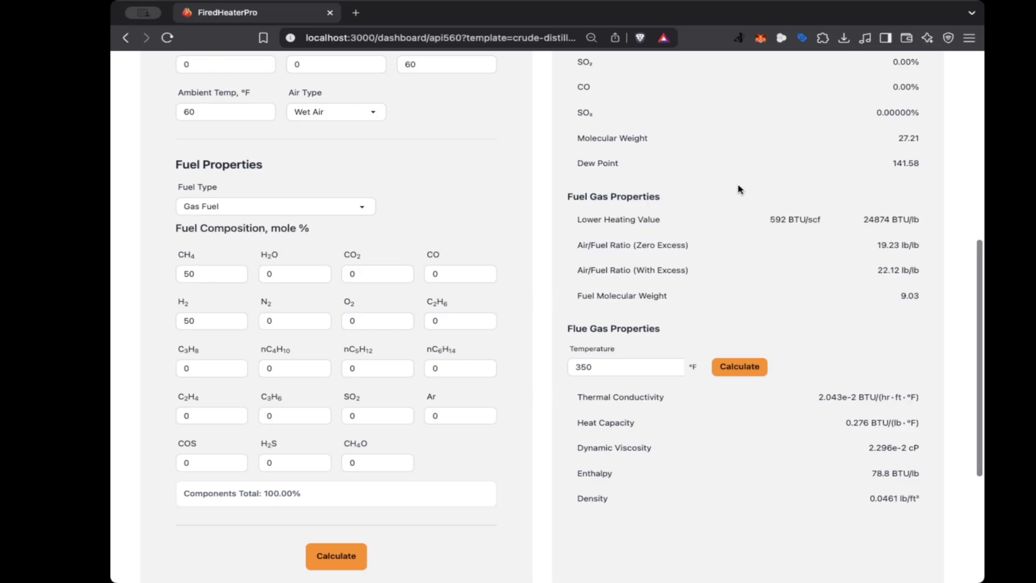
{"action": "left_click", "coordinate": [300, 468]}
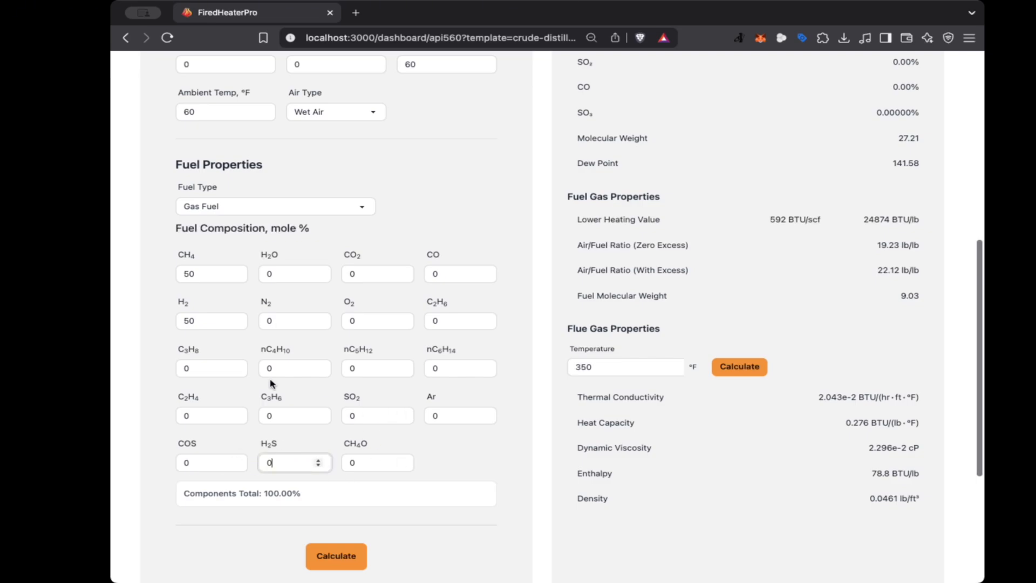
{"action": "double_click", "coordinate": [291, 464]}
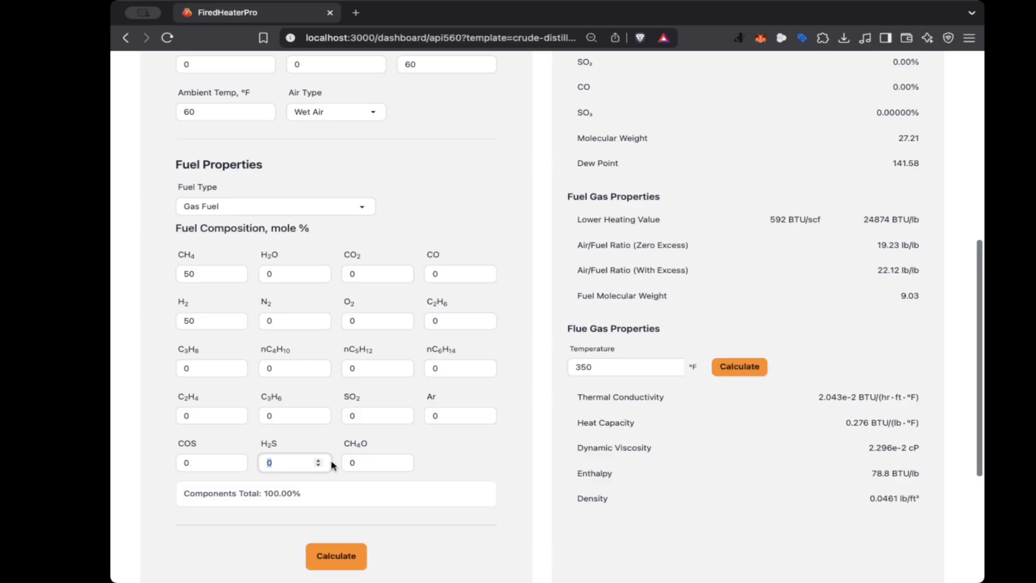
{"action": "type", "text": "0.001"}
{"action": "left_click", "coordinate": [348, 560]}
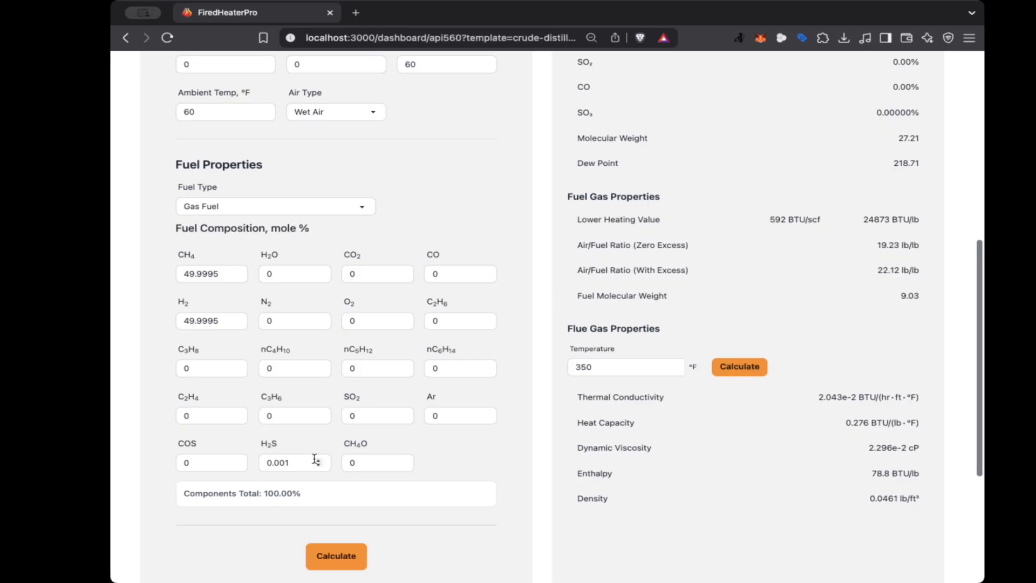
Raise H2S to about 1 mole % in the fuel composition, recalculate, and review the updated results
{"action": "double_click", "coordinate": [286, 463]}
{"action": "type", "text": "1"}
{"action": "left_click", "coordinate": [346, 560]}
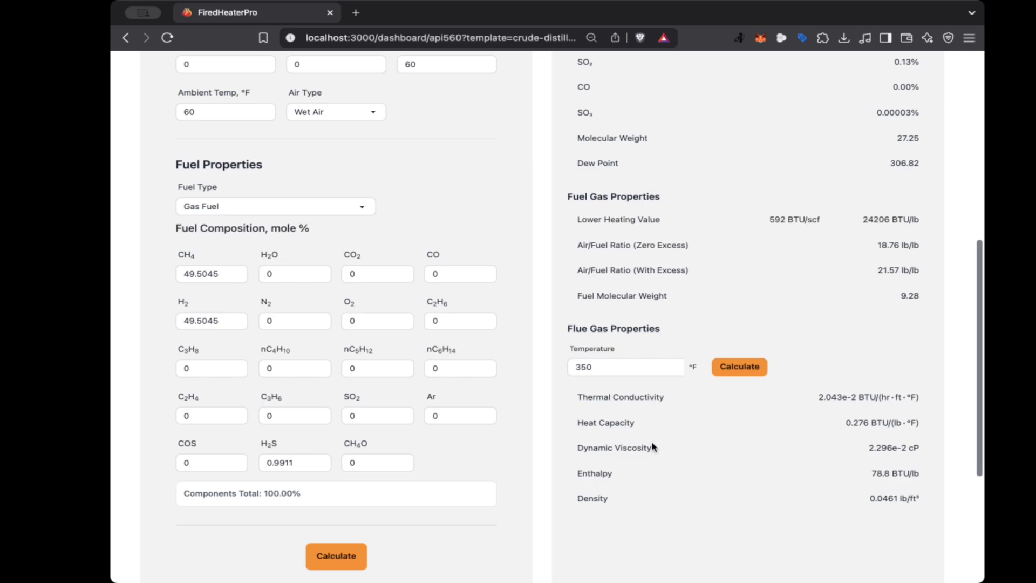
{"action": "scroll", "coordinate": [652, 447], "scroll_direction": "up", "scroll_amount": 1}
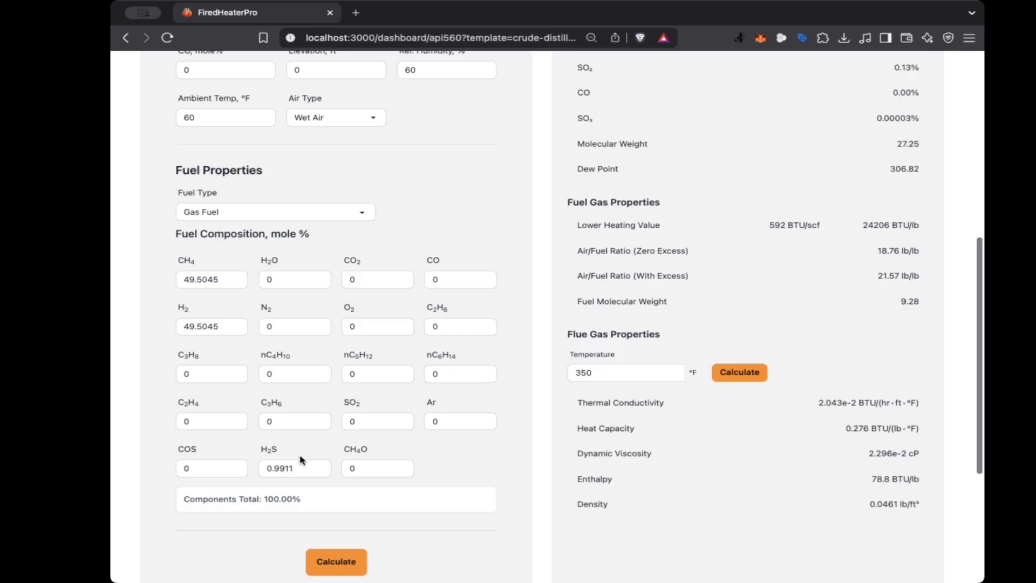